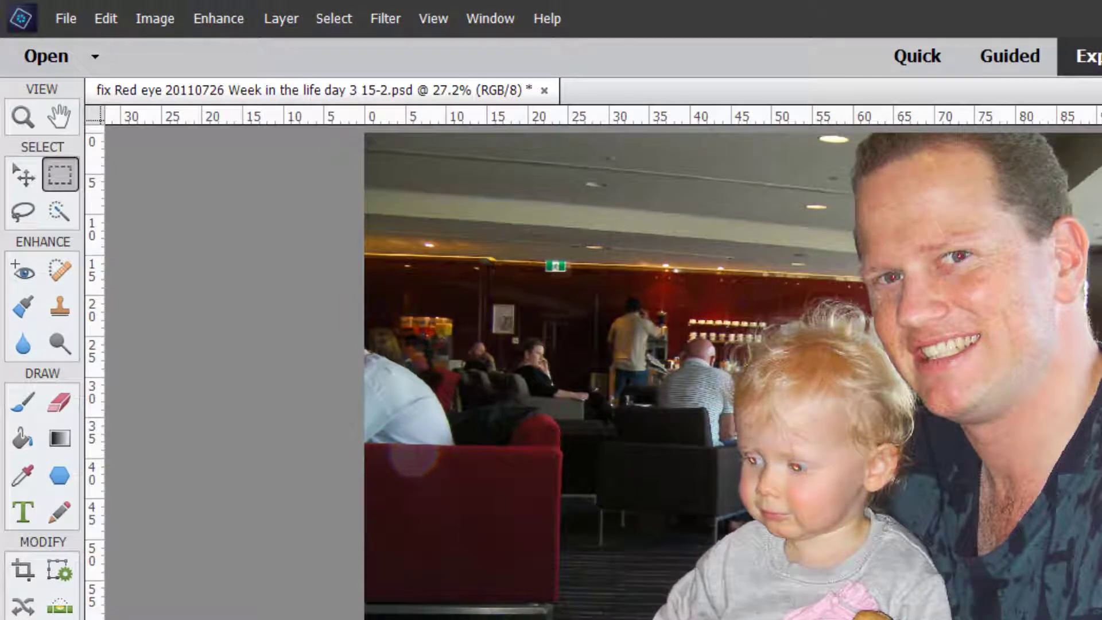
# Remove the red eye from the man's eyes with the Red Eye Removal tool.
pyautogui.click(24, 280)
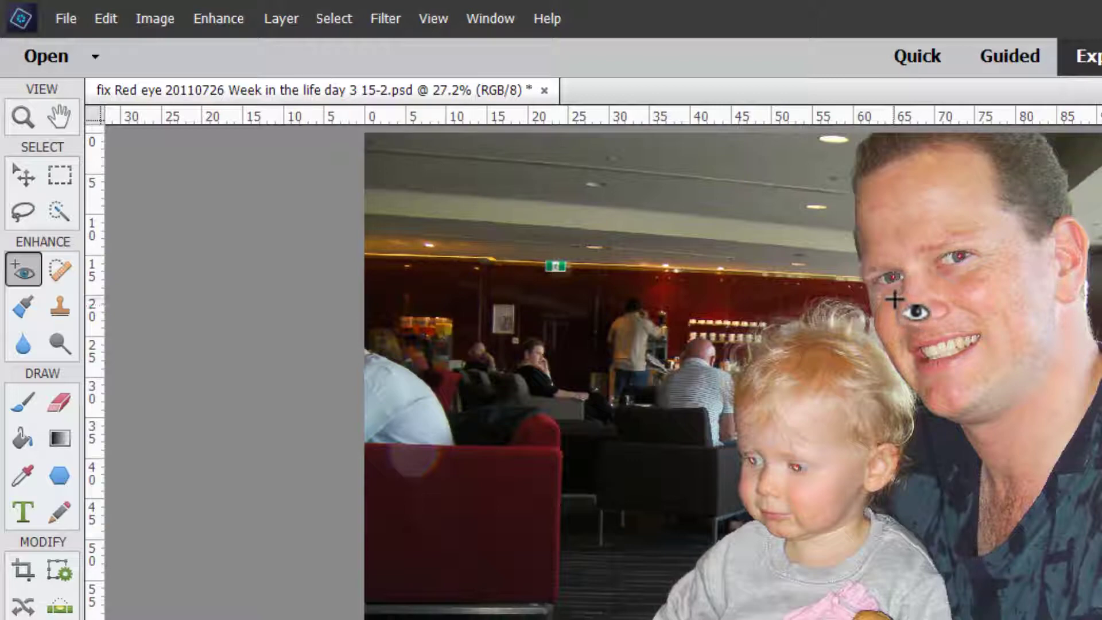
pyautogui.hotkey('ctrl', '+')
pyautogui.hotkey('ctrl', '+')
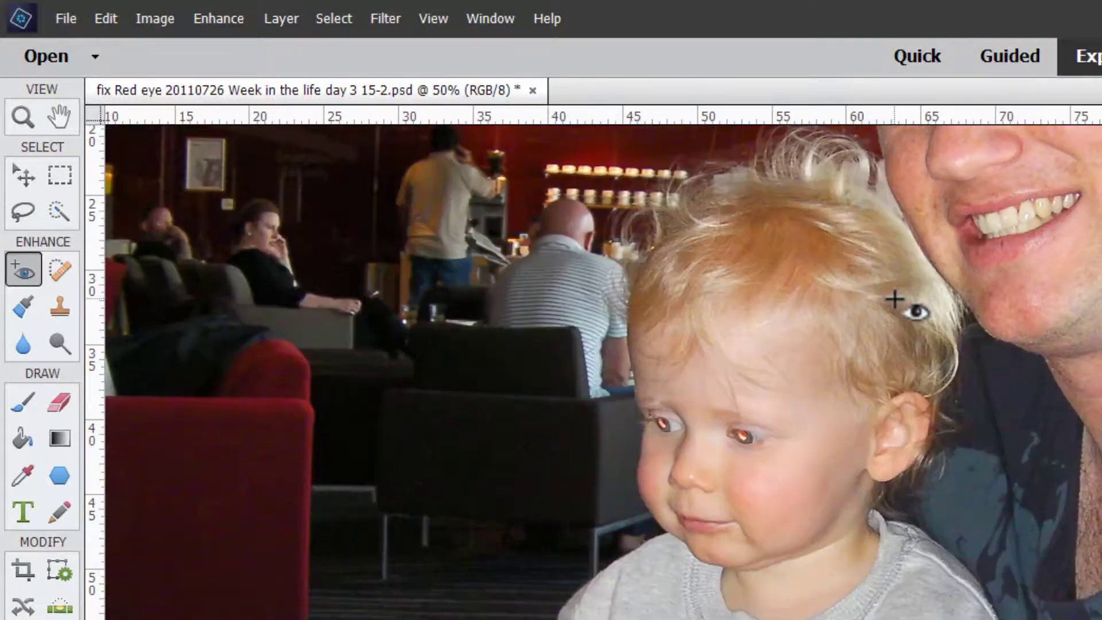
pyautogui.press('space')
pyautogui.moveTo(903, 206); pyautogui.dragTo(888, 467)
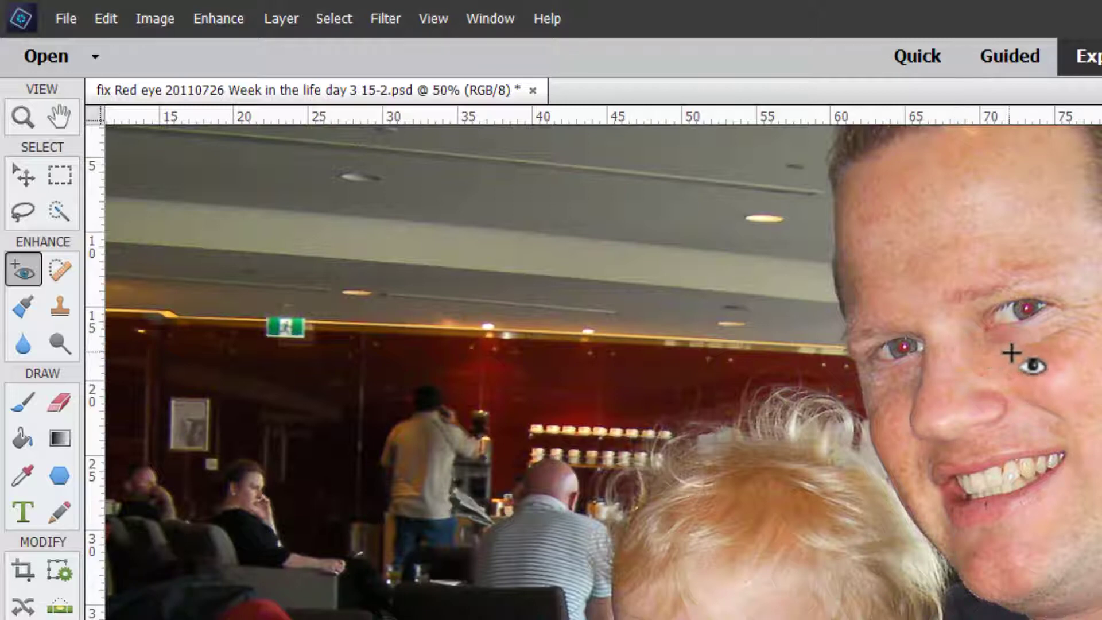
pyautogui.click(1025, 310)
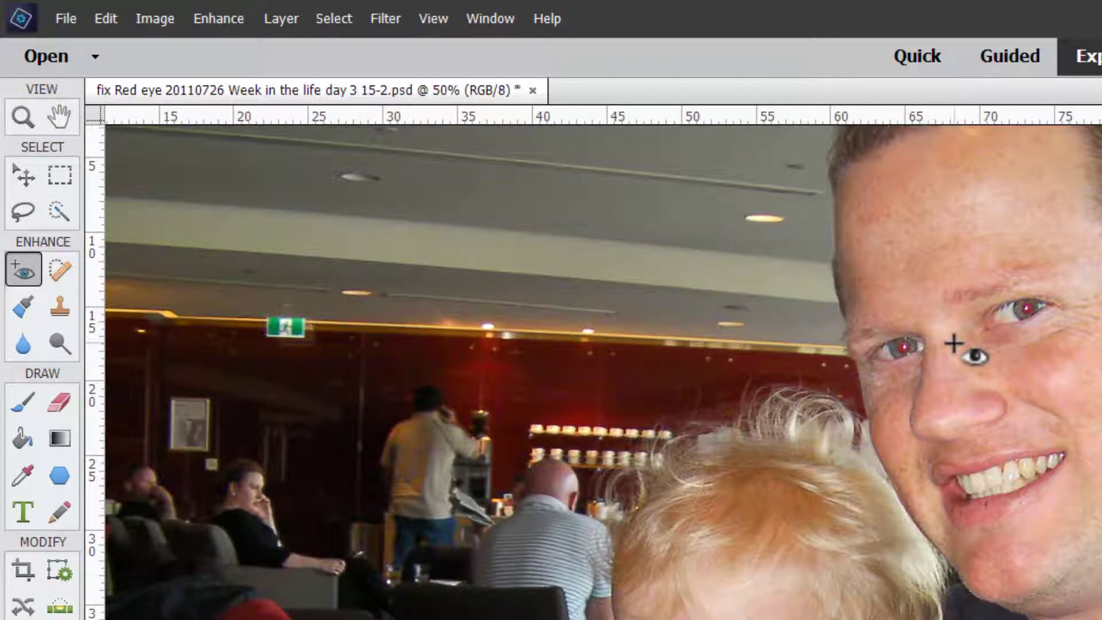
pyautogui.click(1005, 301)
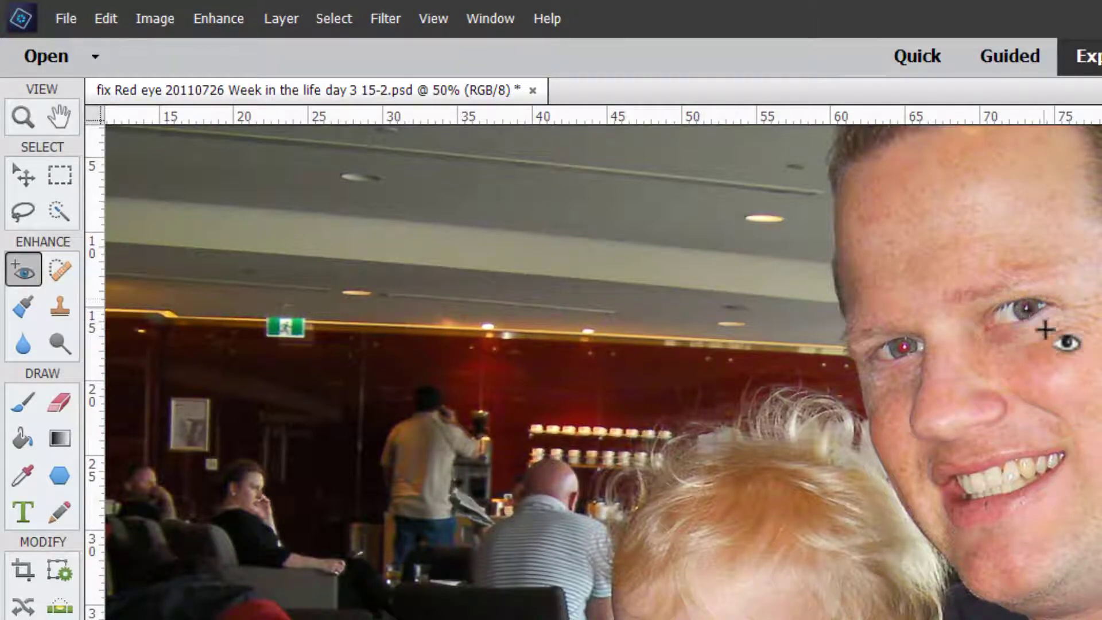
pyautogui.click(1027, 308)
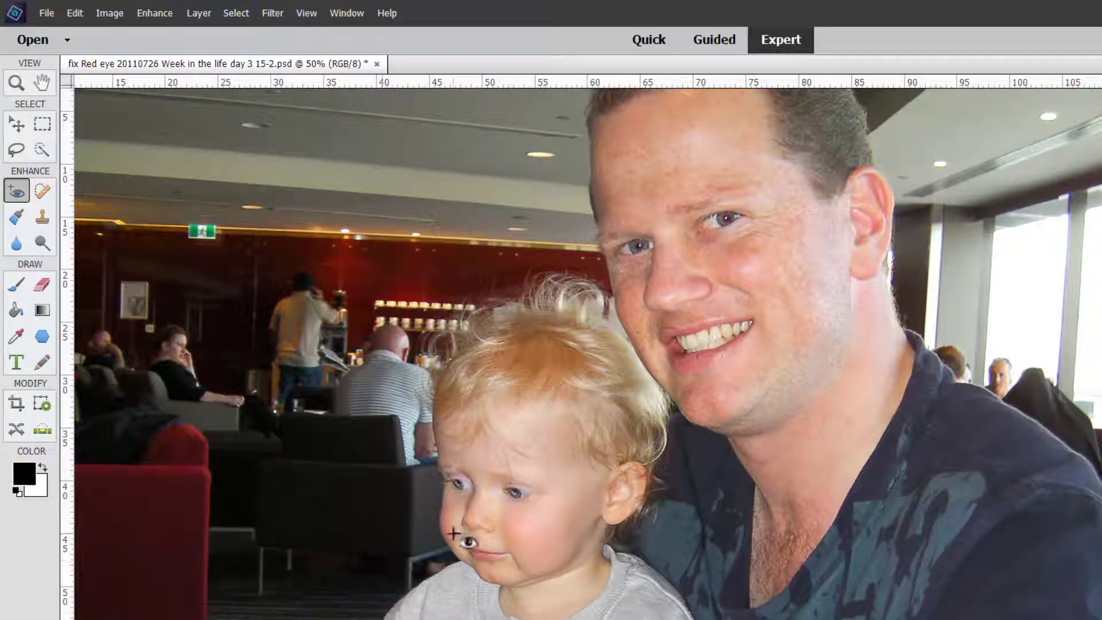
# Undo all the red-eye corrections made on the man and the child.
pyautogui.hotkey('ctrl', 'z')
pyautogui.hotkey('ctrl', 'z')
pyautogui.hotkey('ctrl', 'z')
pyautogui.hotkey('ctrl', 'z')
pyautogui.hotkey('ctrl', 'z')
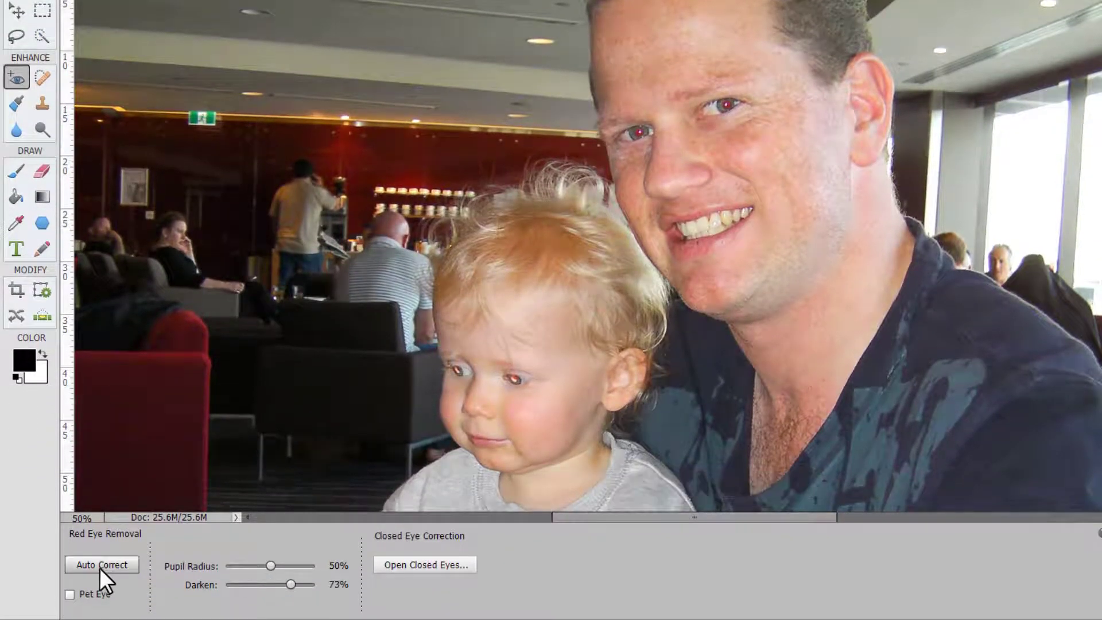
# Try the automatic red-eye correction on the whole photo, then revert it.
pyautogui.click(101, 570)
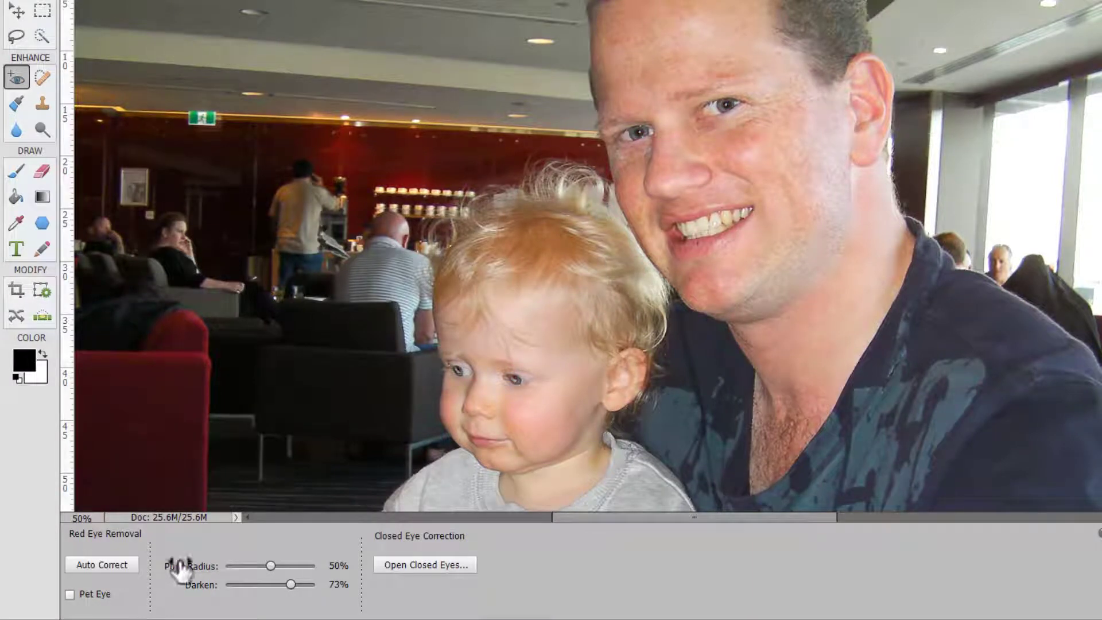
pyautogui.hotkey('ctrl', 'z')
pyautogui.hotkey('ctrl', 'z')
pyautogui.hotkey('ctrl', 'z')
pyautogui.hotkey('ctrl', 'z')
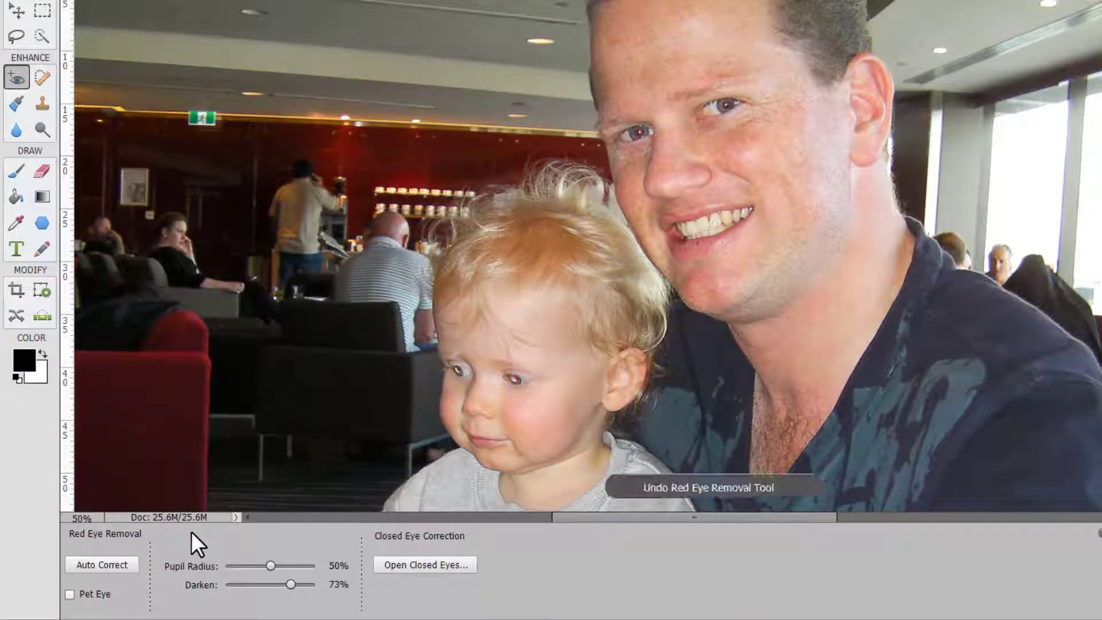
pyautogui.hotkey('ctrl', 'y')
pyautogui.hotkey('ctrl', 'z')
# Set the pupil radius to 81% and darkening to 50%, and remove the red eye from the man's and the child's eyes.
pyautogui.moveTo(275, 566); pyautogui.dragTo(298, 564)
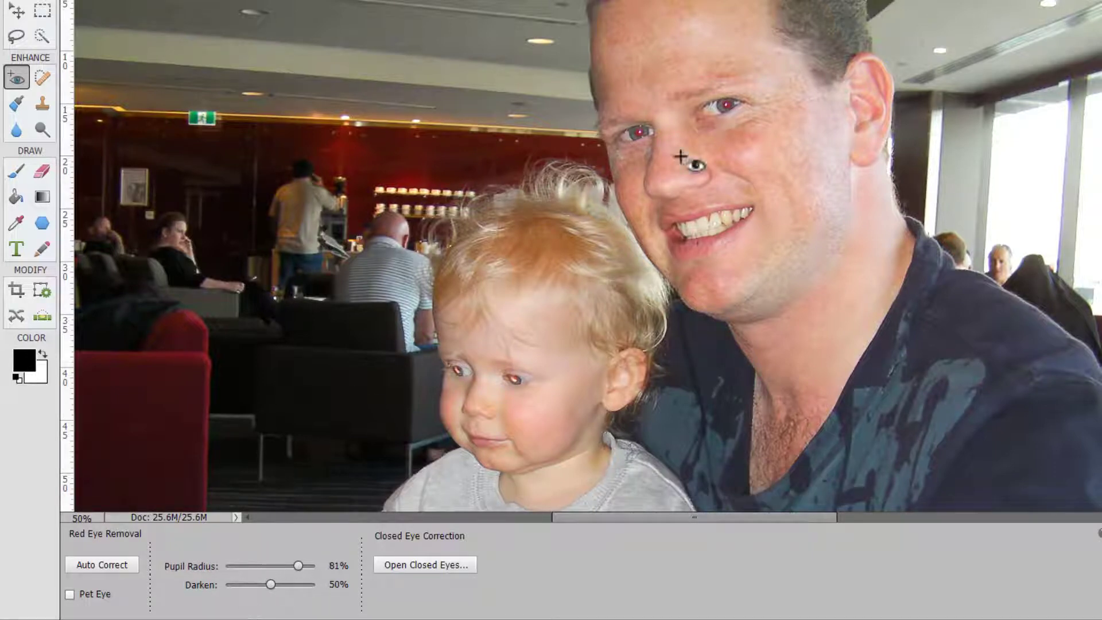
pyautogui.click(727, 125)
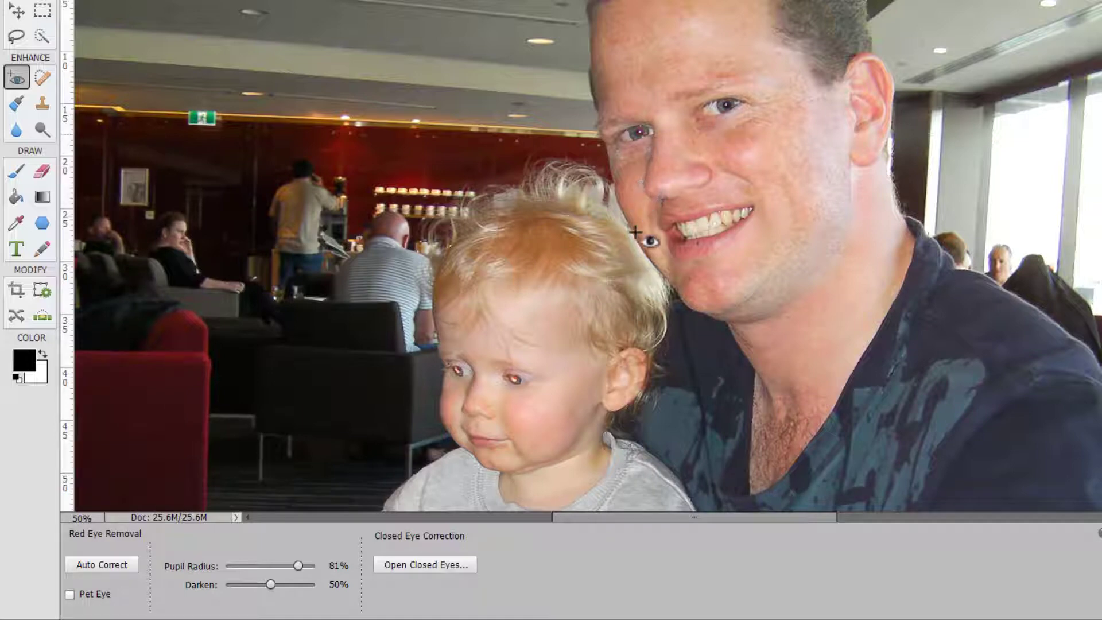
pyautogui.hotkey('ctrl', 'z')
pyautogui.click(636, 140)
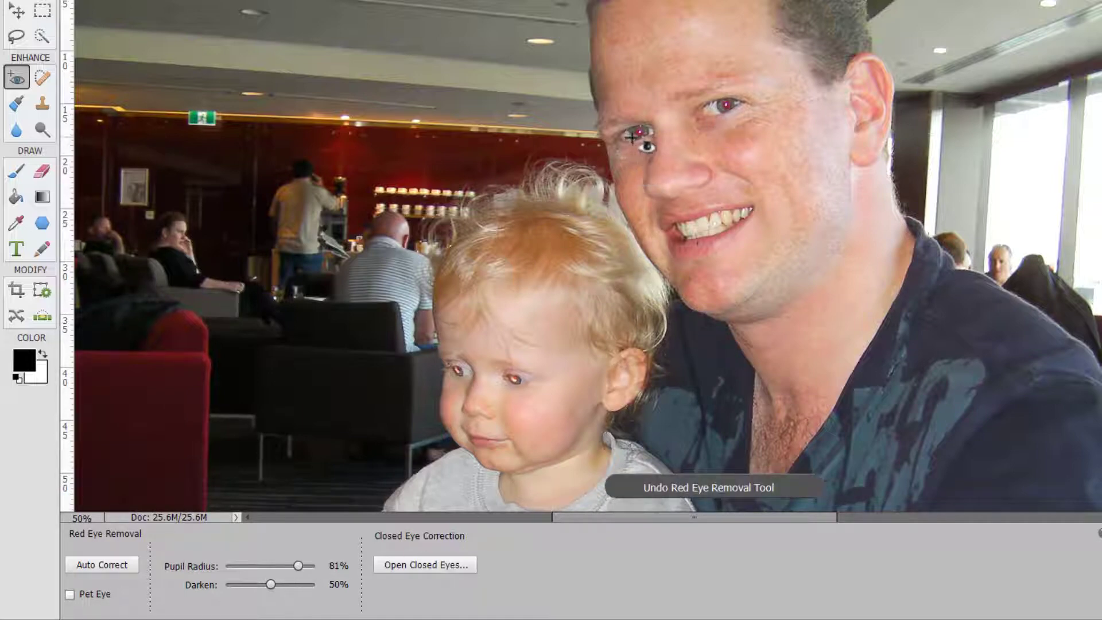
pyautogui.click(729, 120)
pyautogui.click(513, 379)
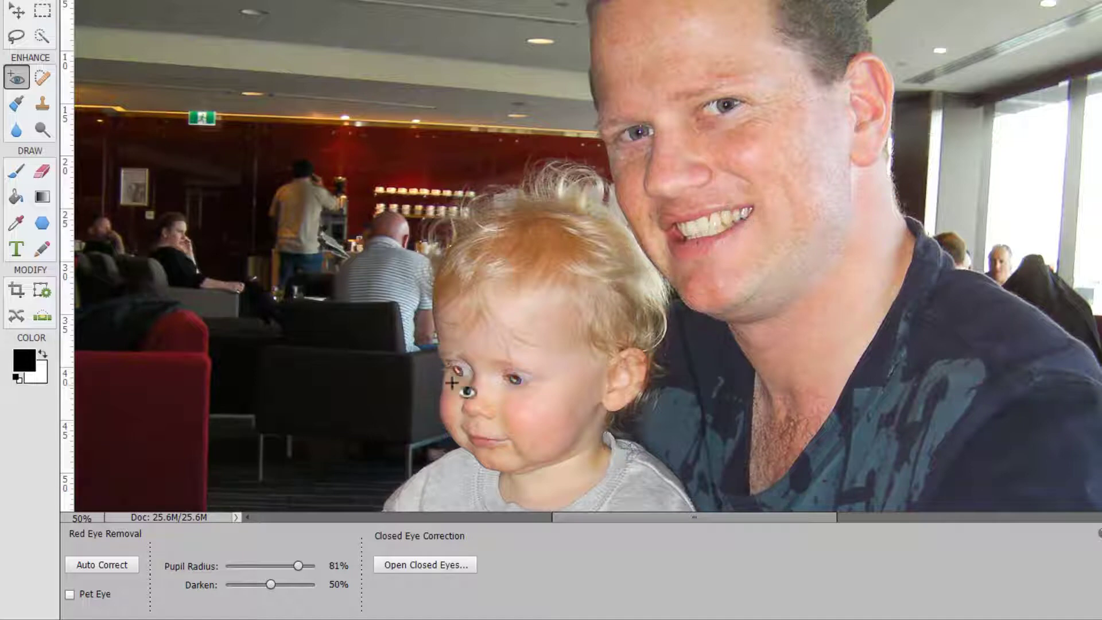
pyautogui.click(458, 371)
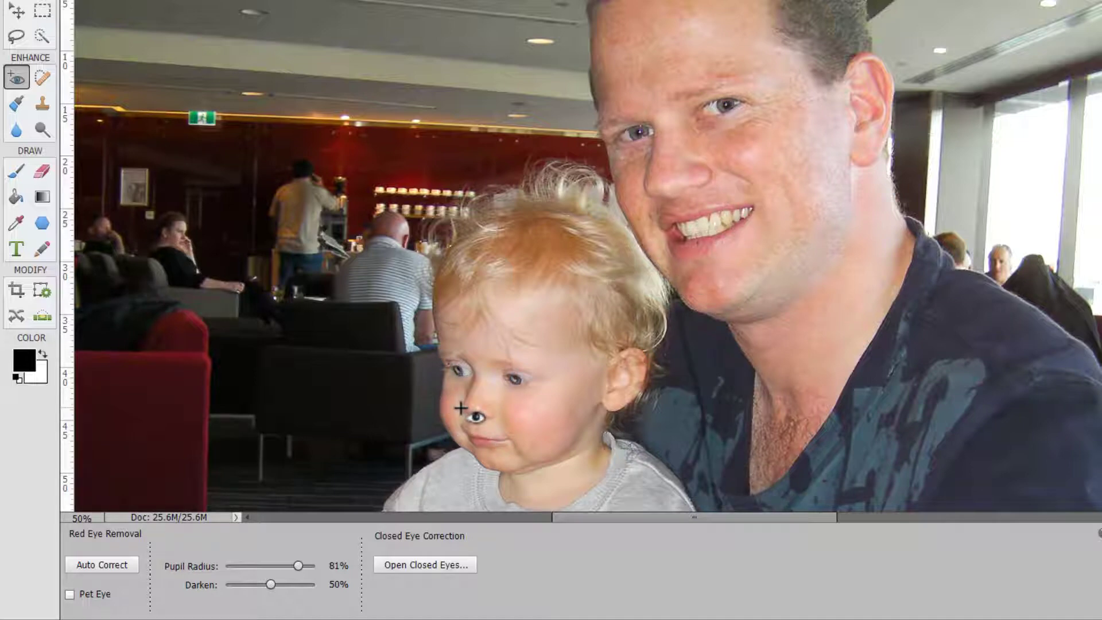
# Undo the last two red-eye corrections.
pyautogui.hotkey('ctrl', 'z')
pyautogui.hotkey('ctrl', 'z')
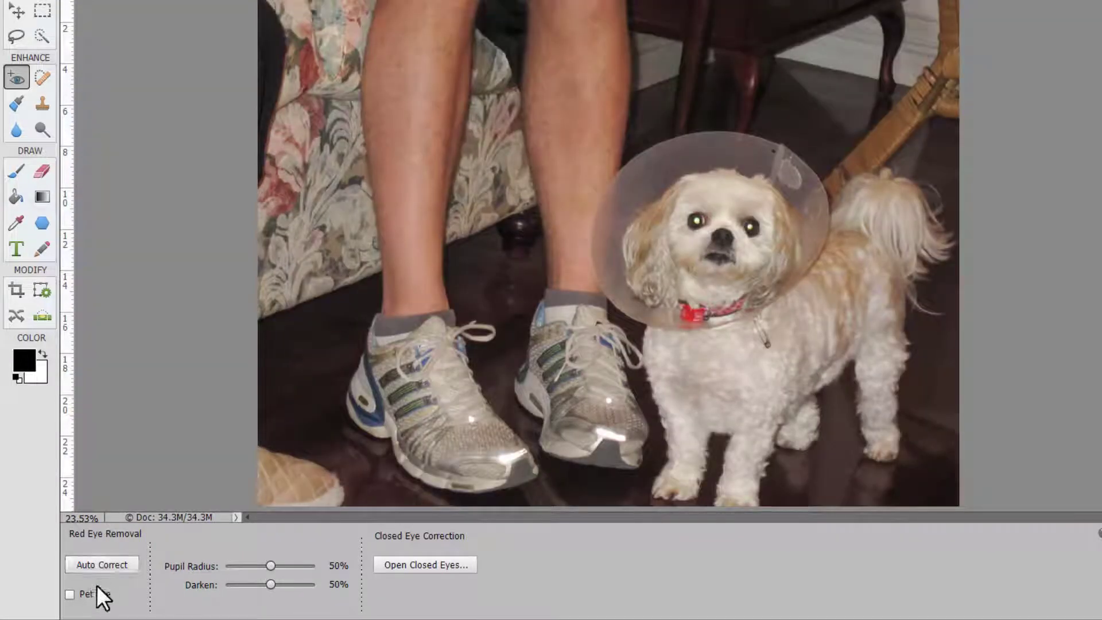
# Enable the Pet Eye option and correct the glowing eyes of the dog.
pyautogui.click(95, 591)
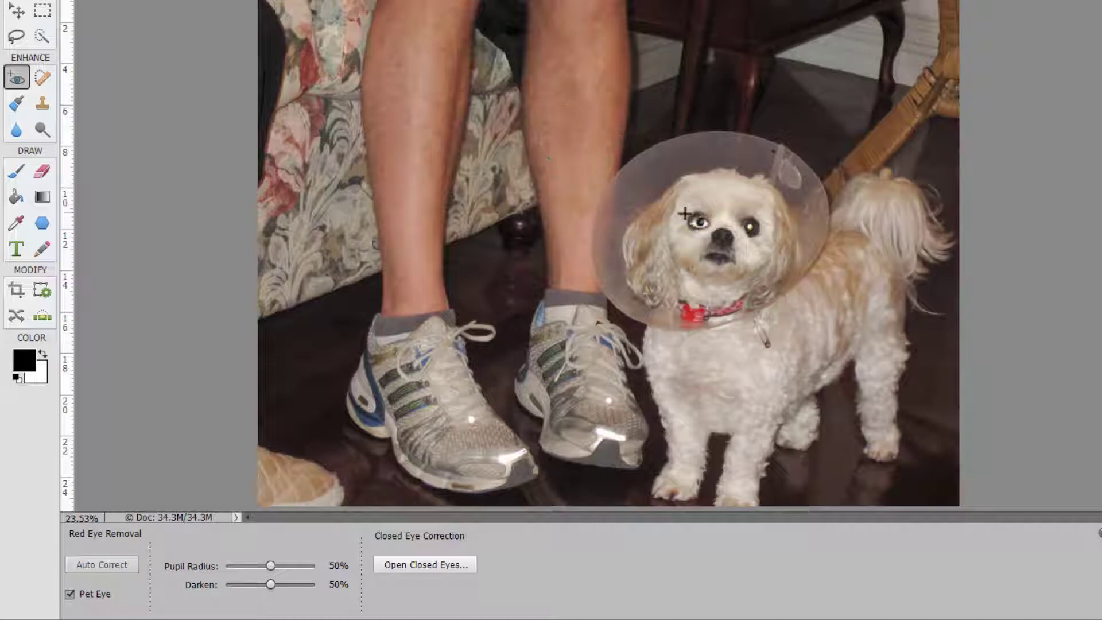
pyautogui.moveTo(685, 214); pyautogui.dragTo(758, 233)
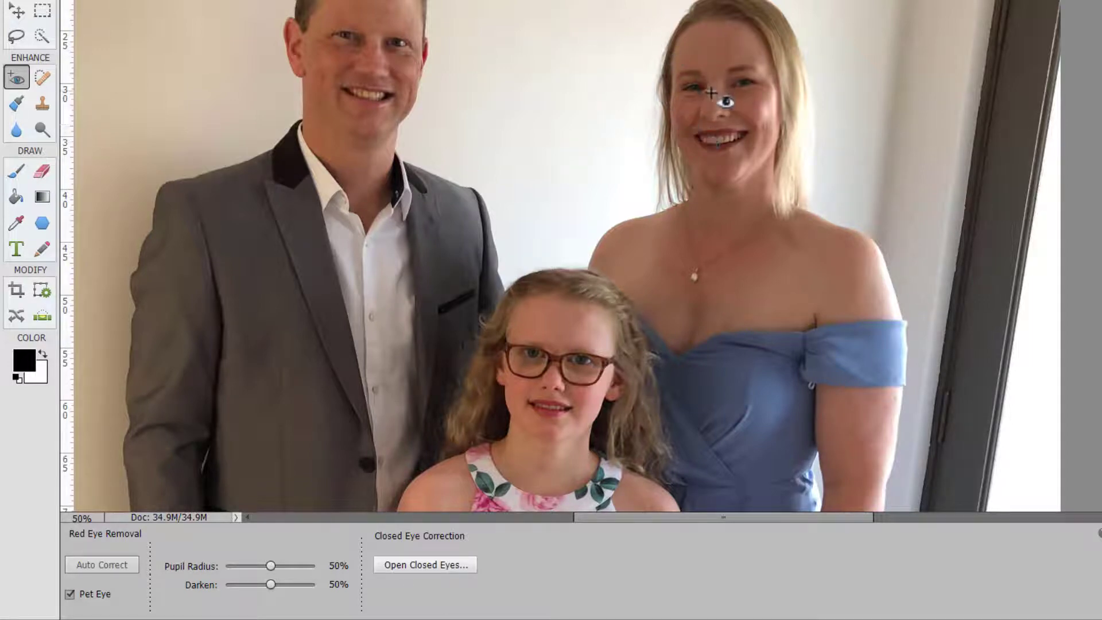
# Start the Open Closed Eyes correction on the family photo and target the woman's face, enlarged to 50%.
pyautogui.click(409, 566)
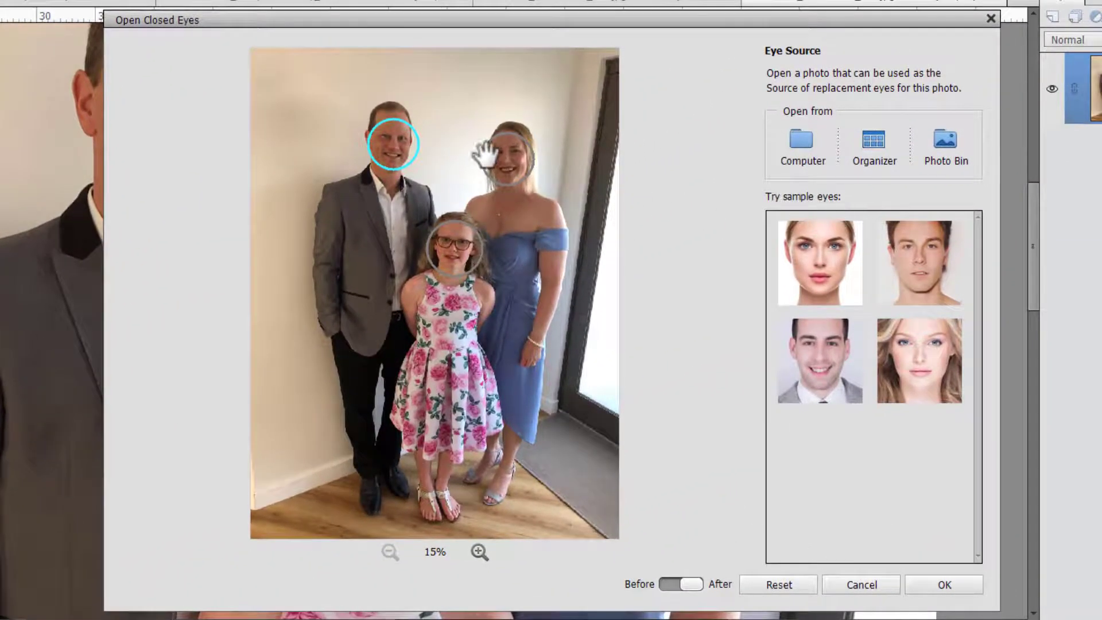
pyautogui.click(503, 161)
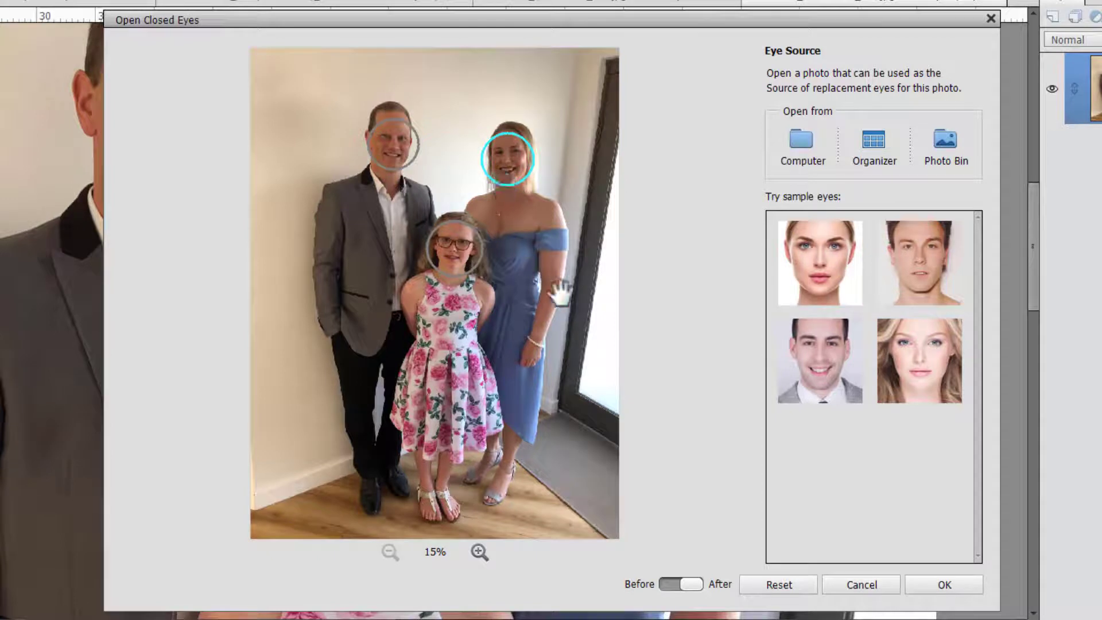
pyautogui.click(478, 553)
pyautogui.scroll(3, 504, 167)
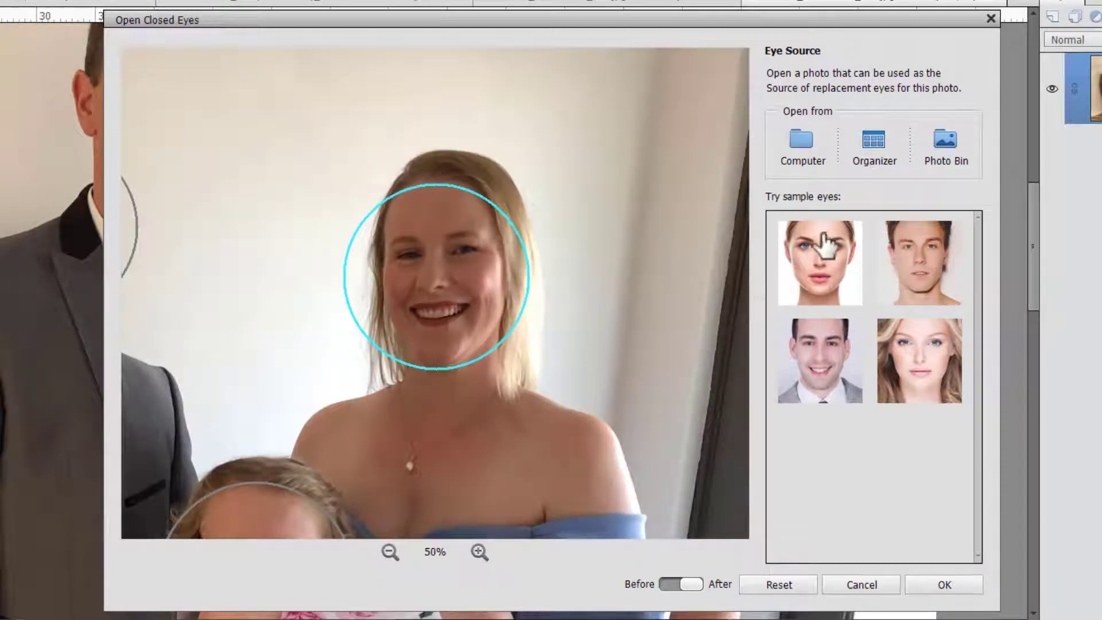
# Try each of the four sample eye sources on the woman's face and compare before and after.
pyautogui.click(819, 266)
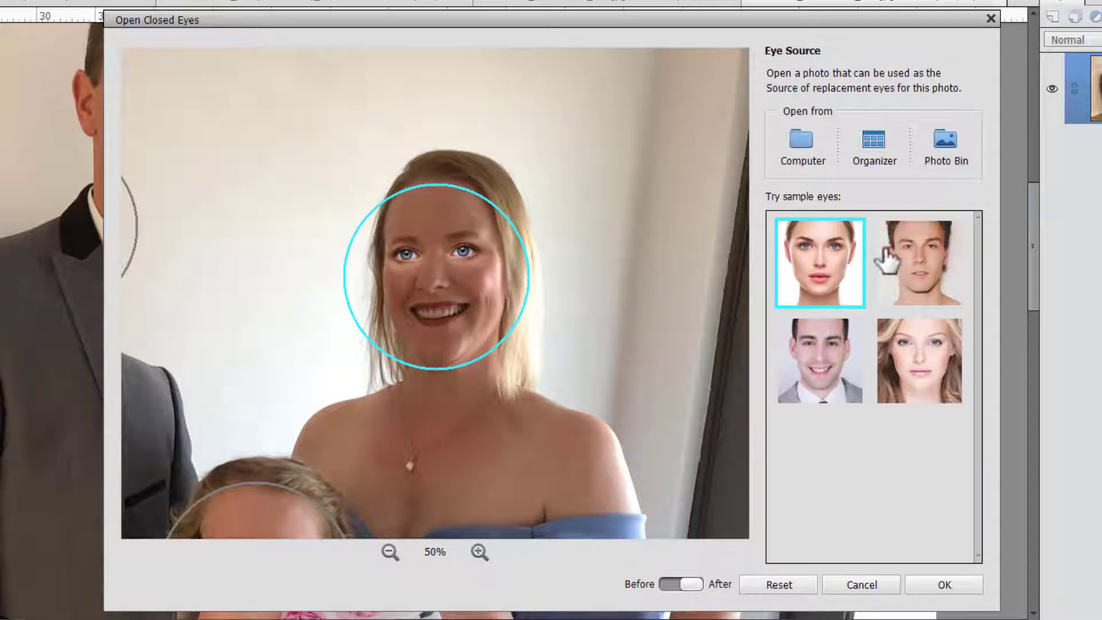
pyautogui.click(920, 284)
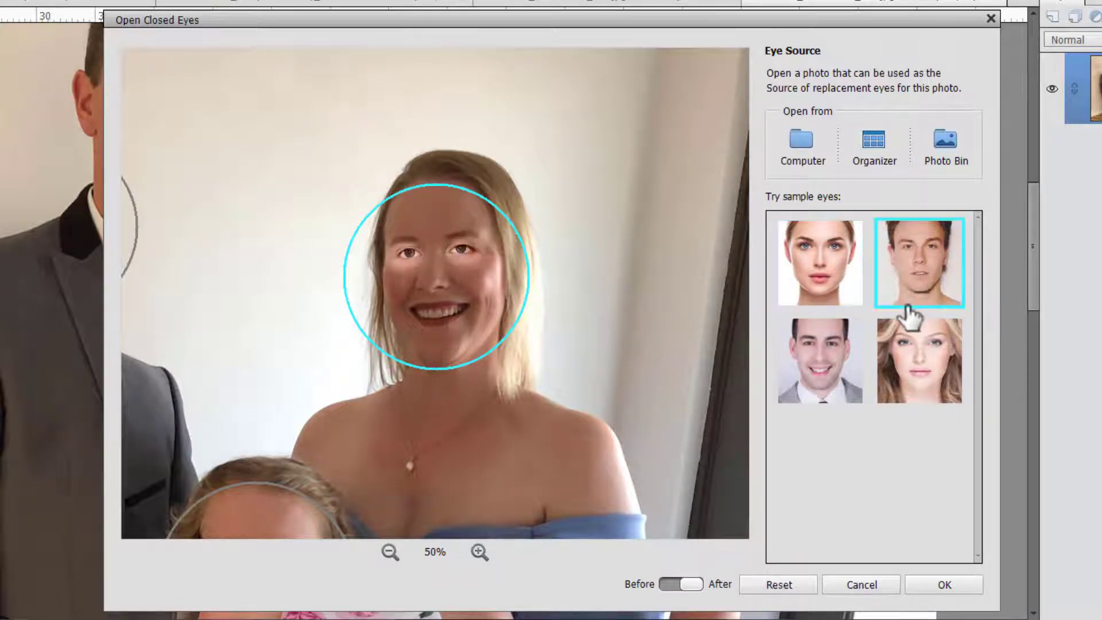
pyautogui.click(827, 379)
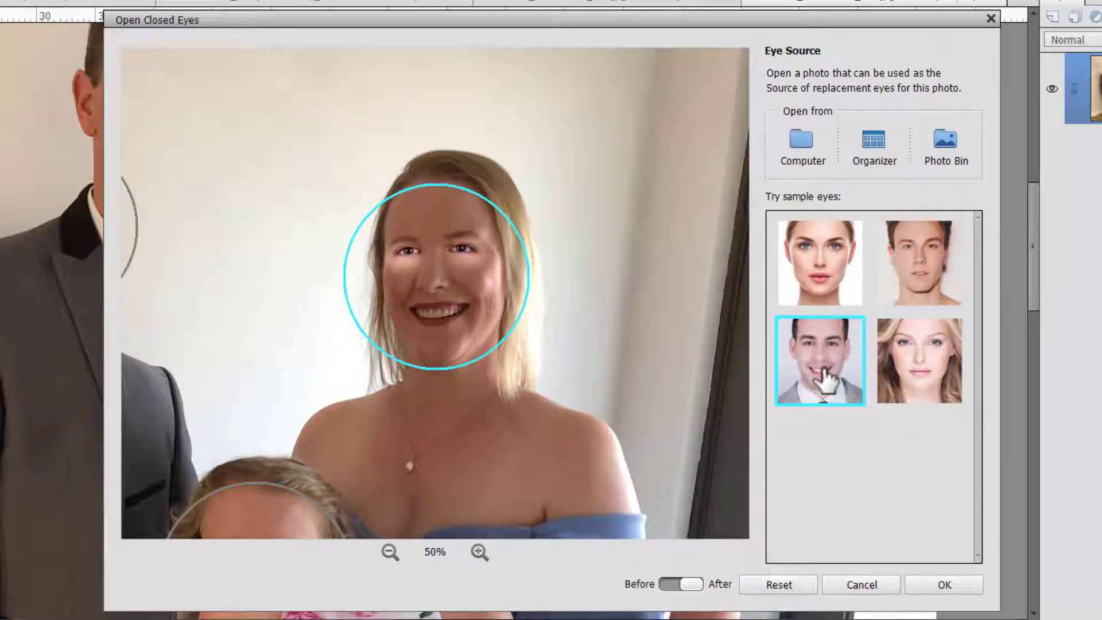
pyautogui.click(917, 365)
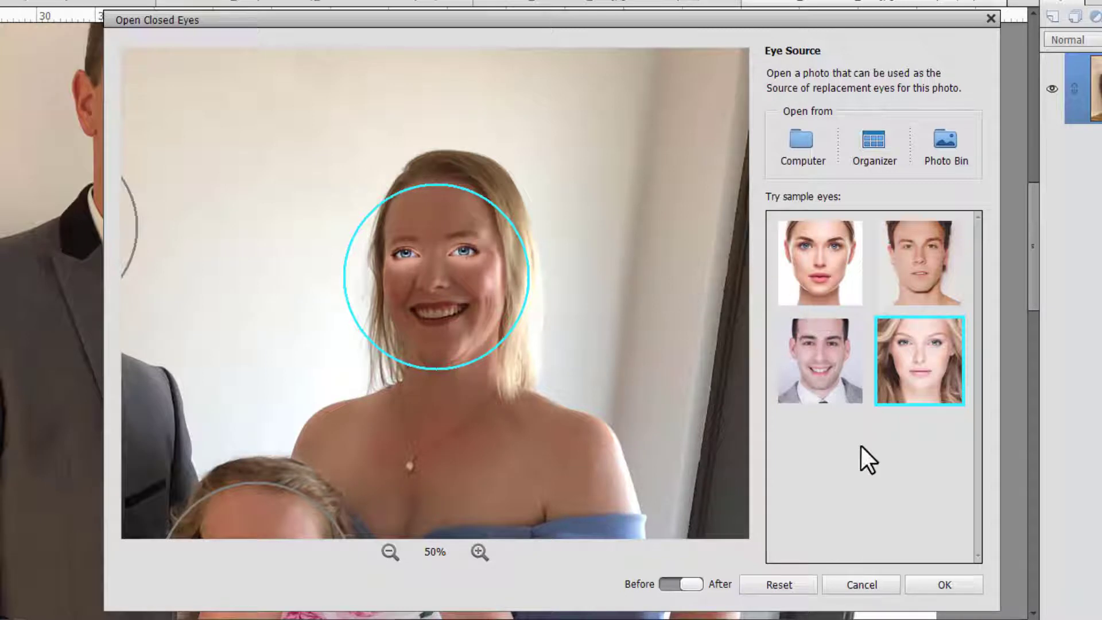
pyautogui.click(678, 584)
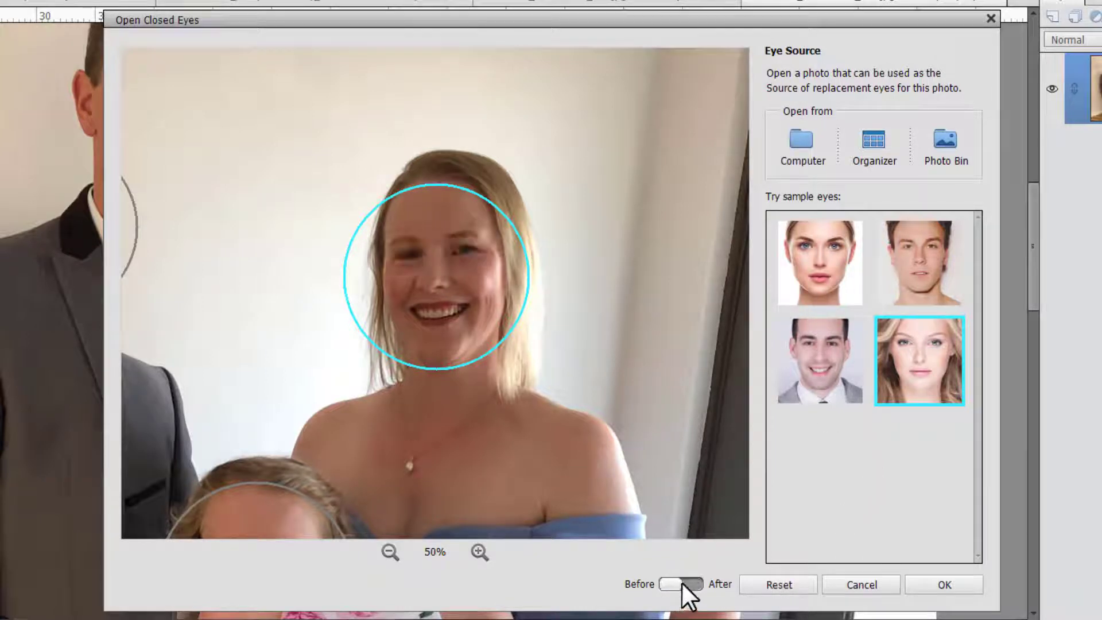
pyautogui.click(692, 583)
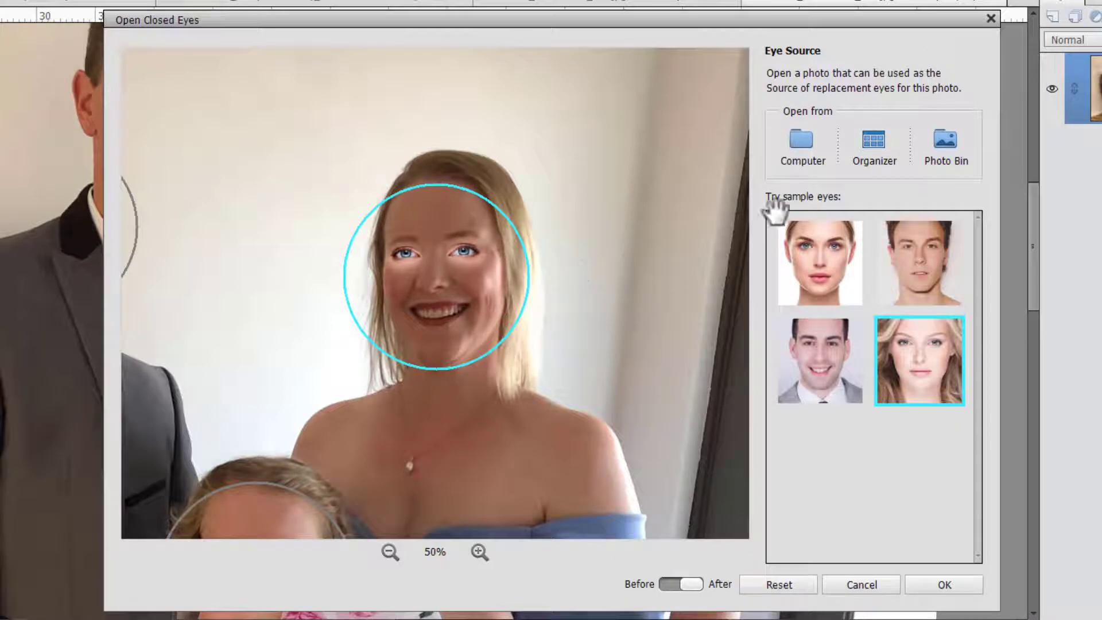
# Replace the woman's eyes using her own face from the Photo Bin as the source, and apply the correction.
pyautogui.click(949, 135)
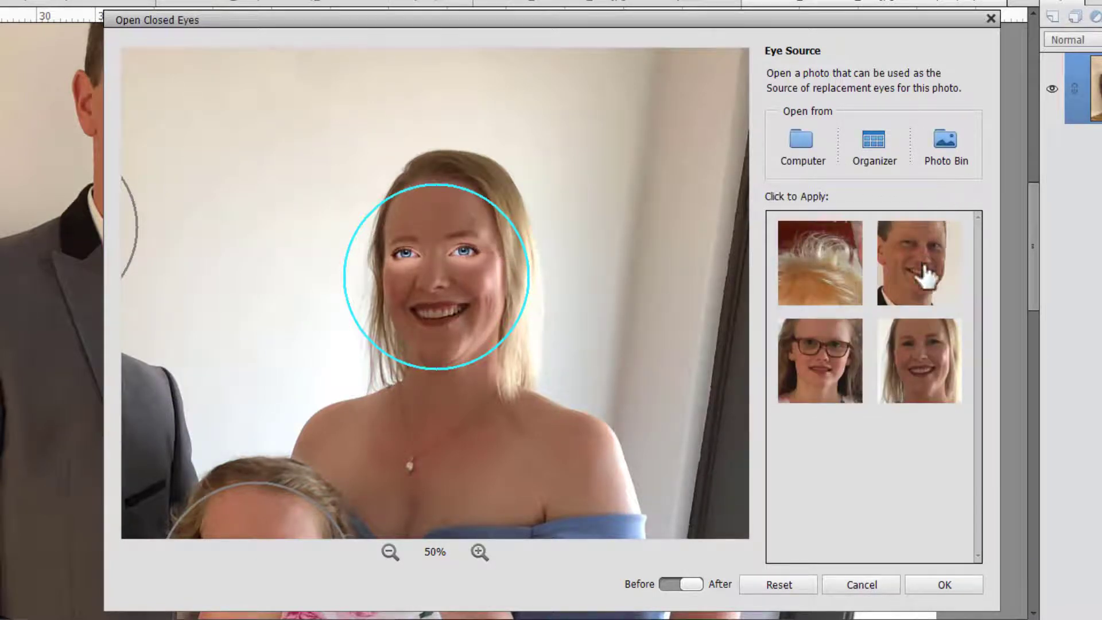
pyautogui.click(920, 359)
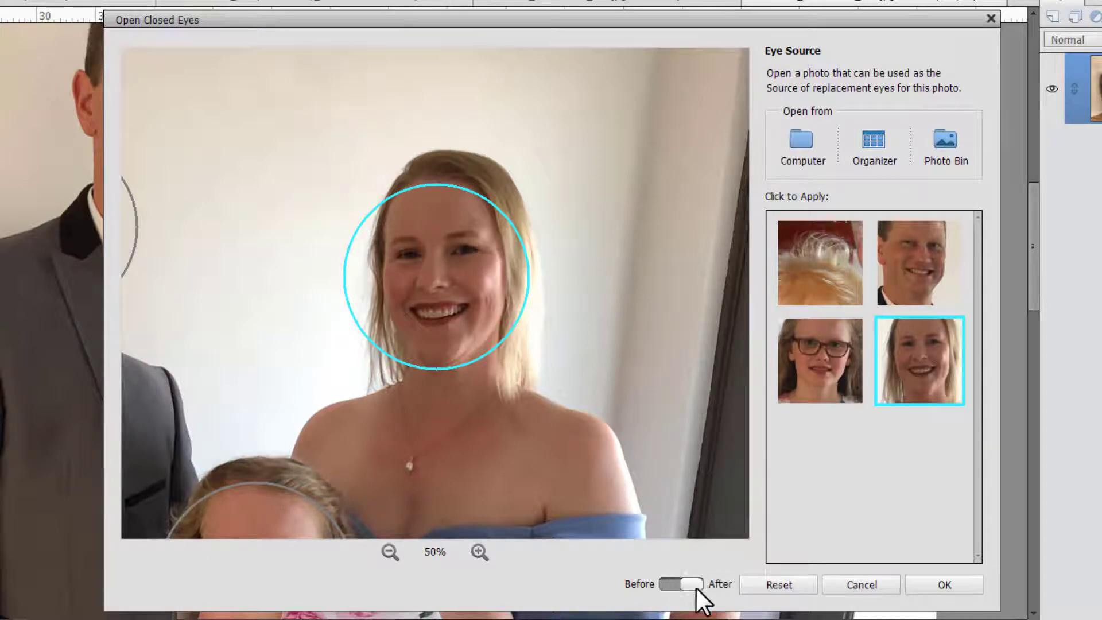
pyautogui.click(942, 584)
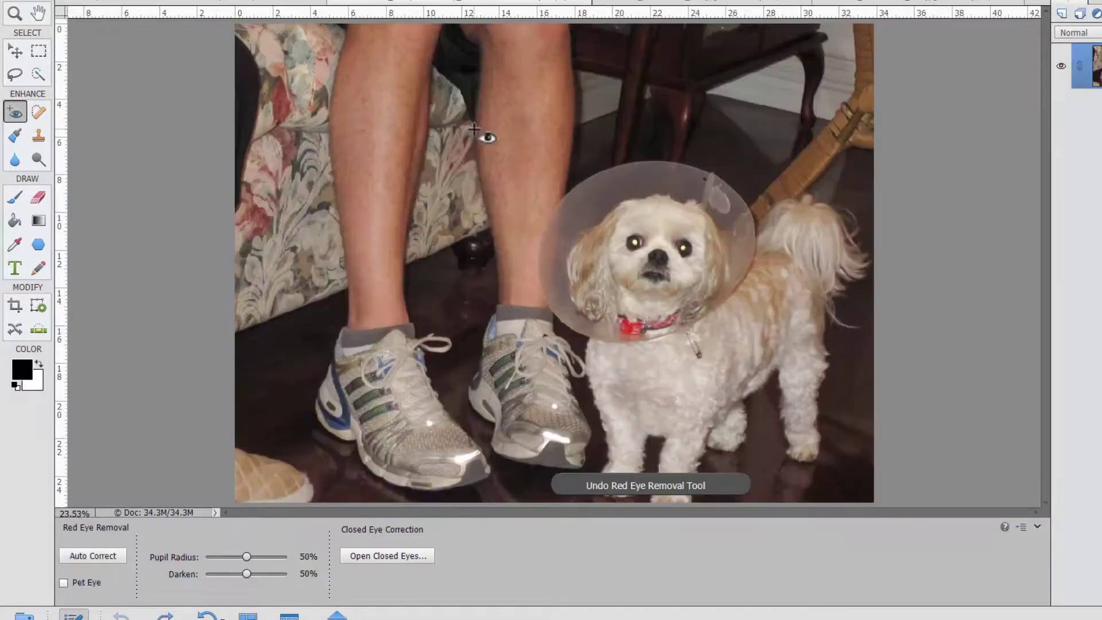
# Redo the dog's pet-eye correction and return to the red-eye photo of the man and child.
pyautogui.hotkey('ctrl', 'y')
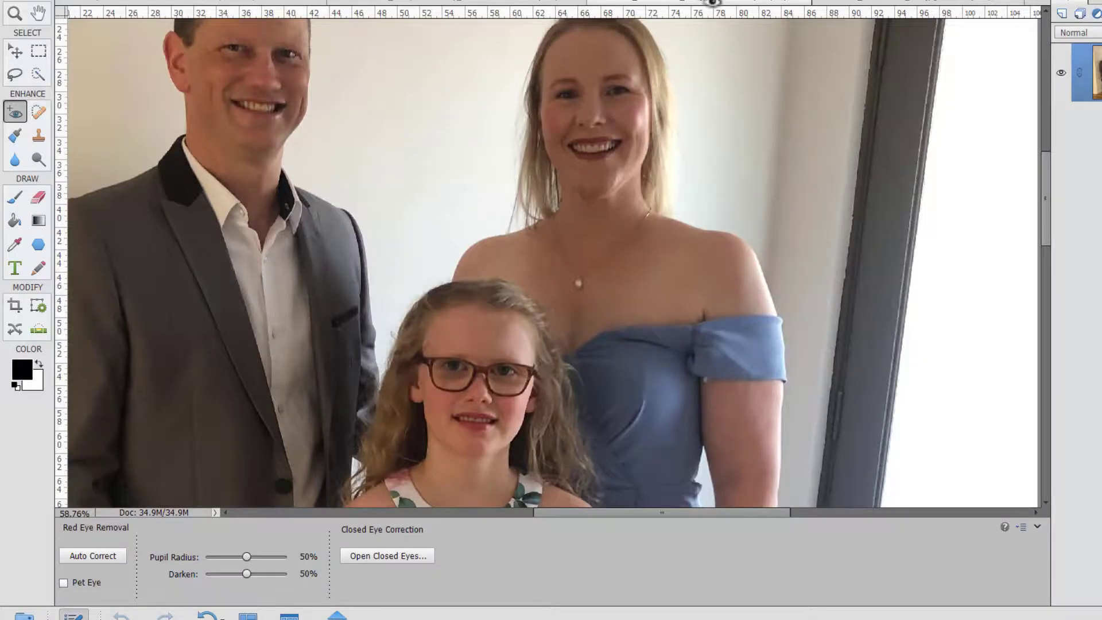
pyautogui.hotkey('ctrl', '0')
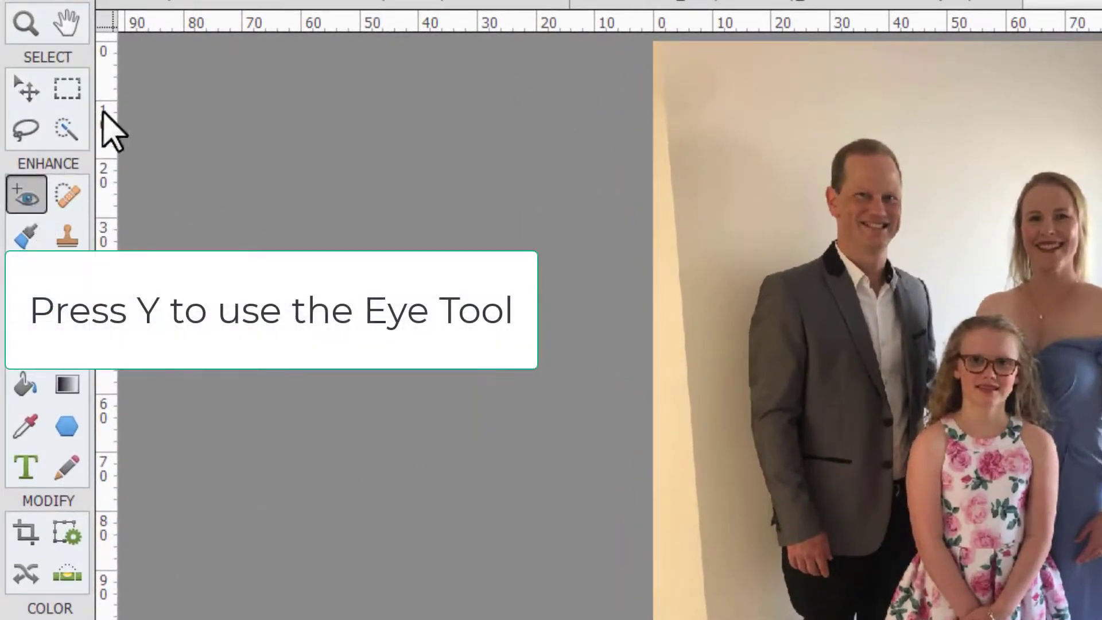
pyautogui.click(174, 1)
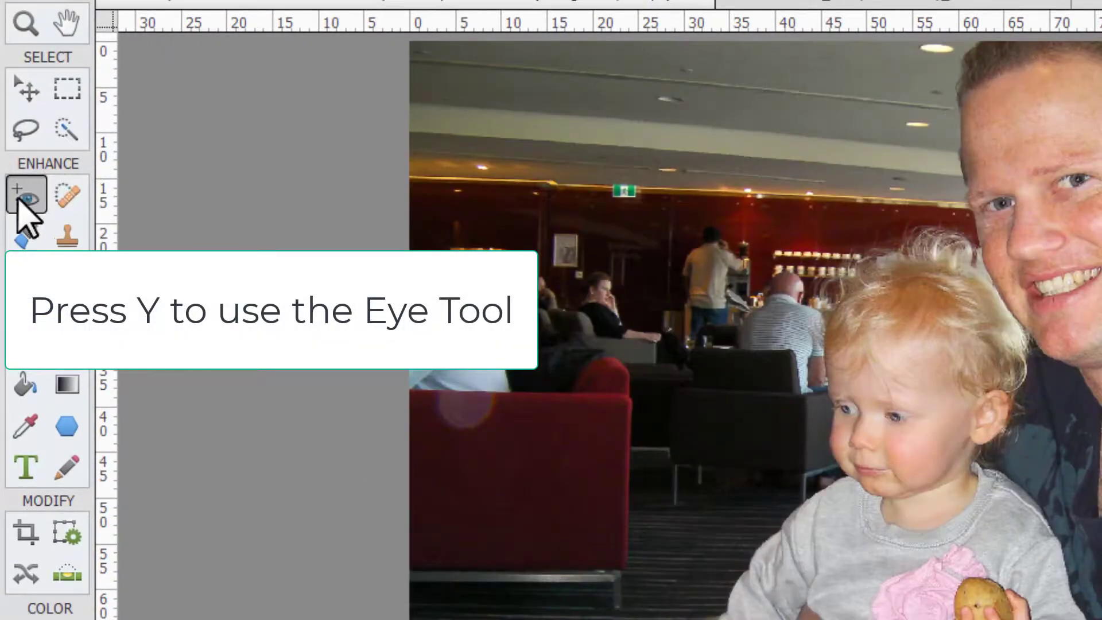